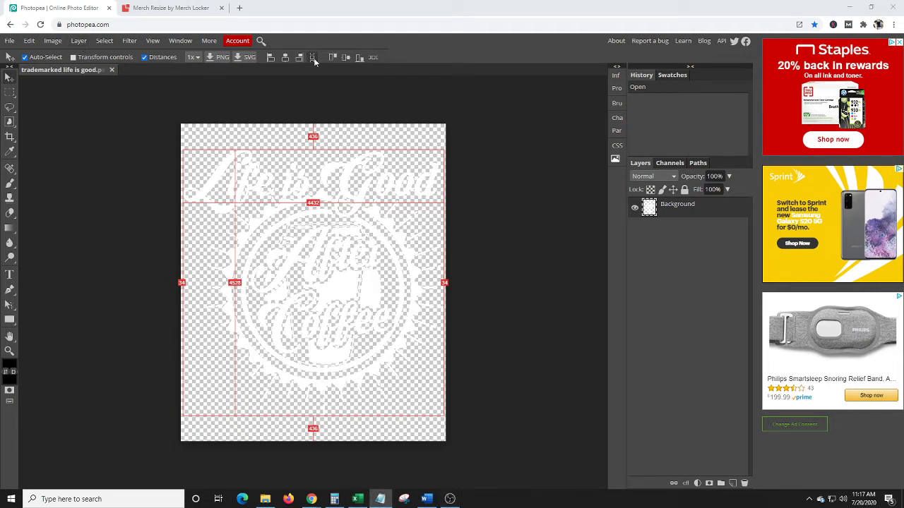
Apply a black Color Overlay layer style to the Life is Good After Coffee design
left_click(74, 41)
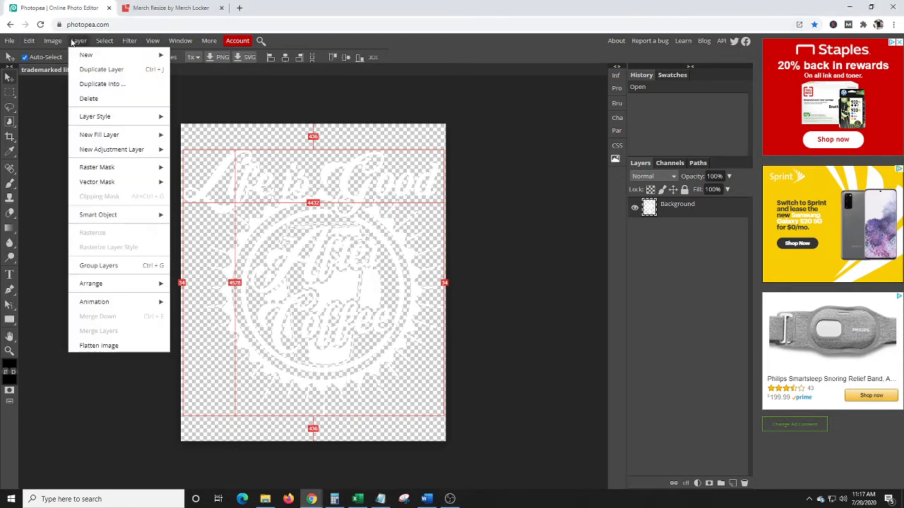
mouse_move(106, 116)
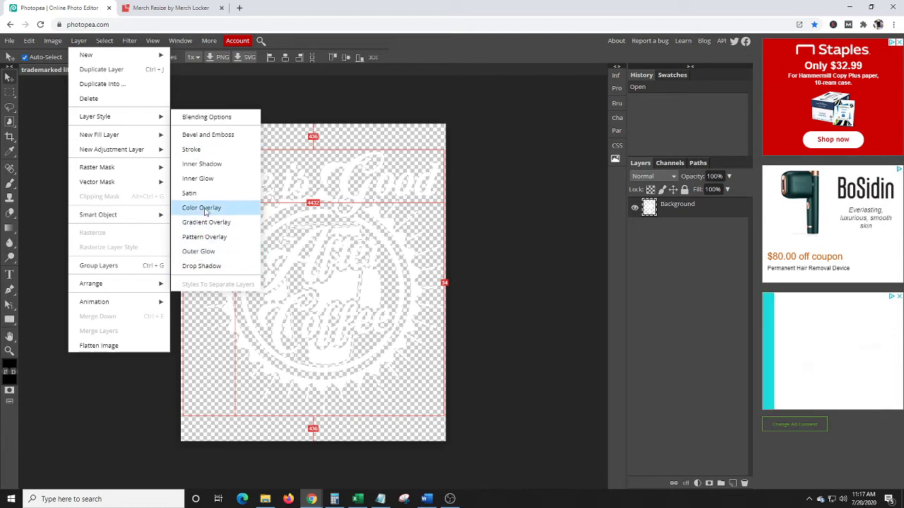
left_click(204, 209)
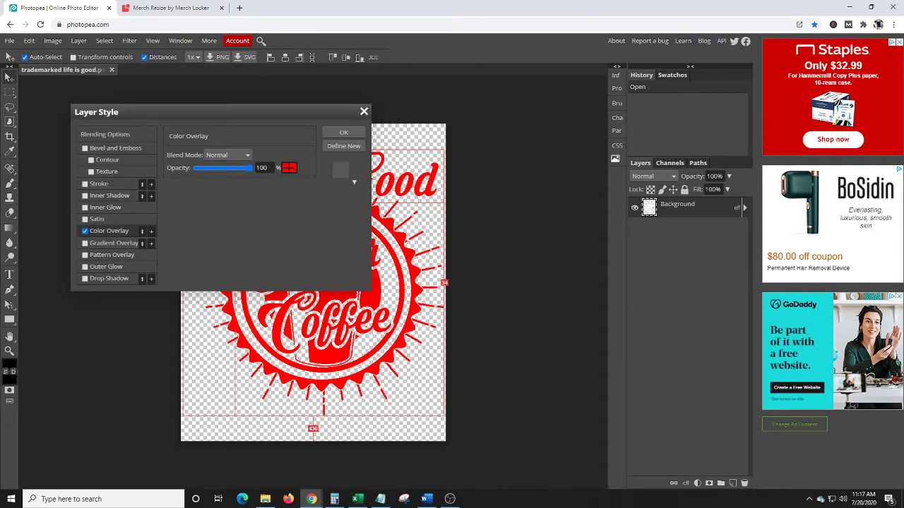
left_click(289, 167)
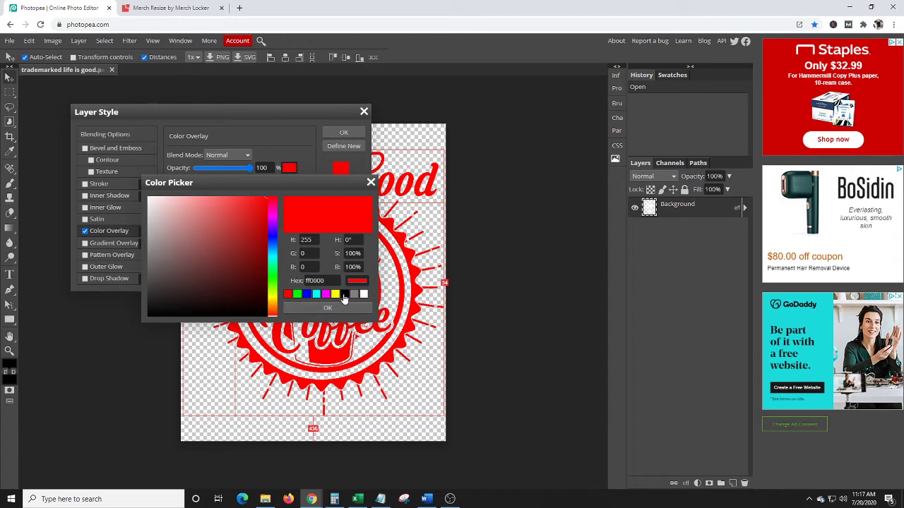
left_click(343, 295)
left_click(327, 308)
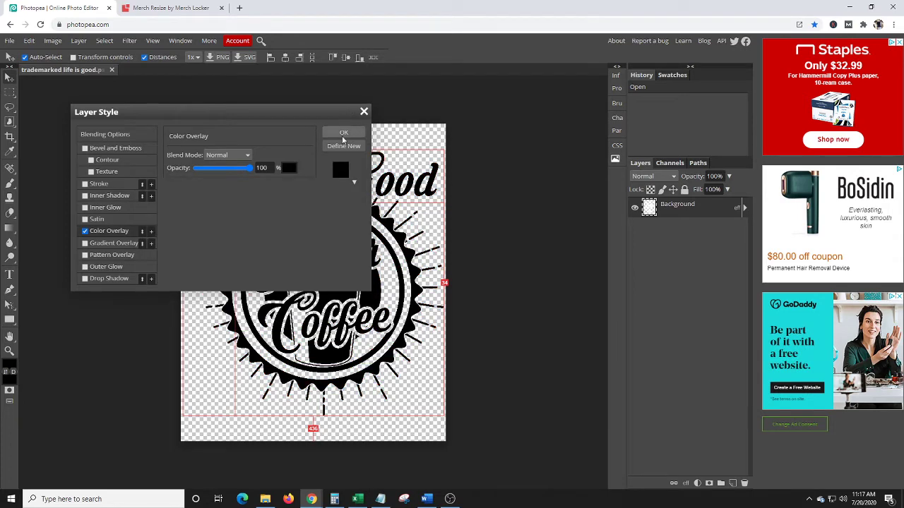
left_click(344, 133)
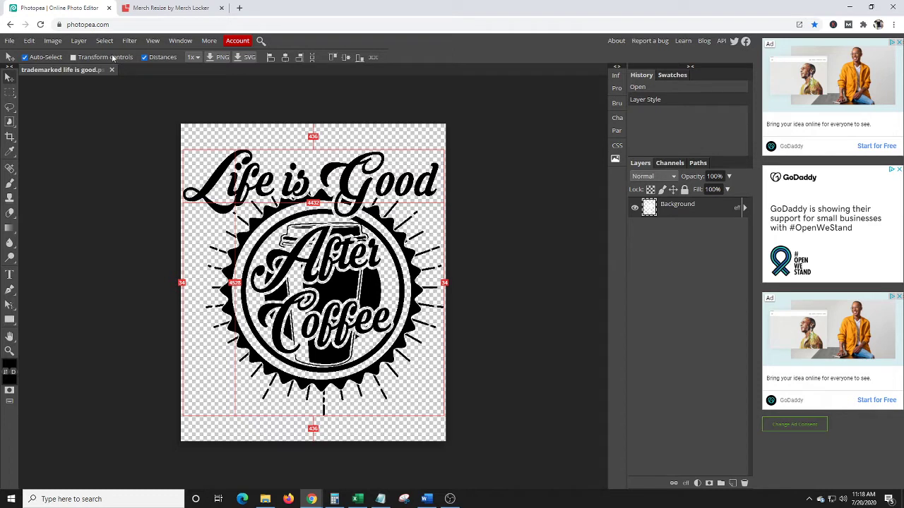
Change the design's Color Overlay colour from black to white
left_click(85, 43)
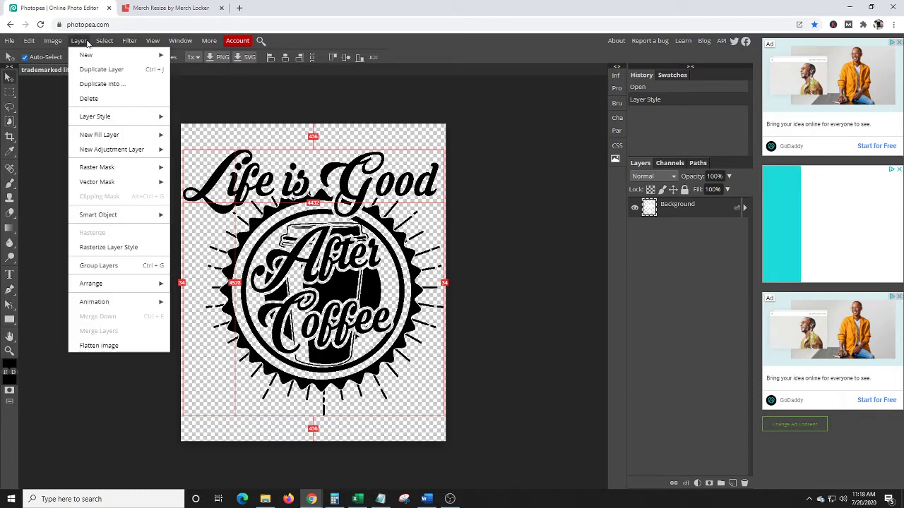
mouse_move(95, 117)
left_click(204, 207)
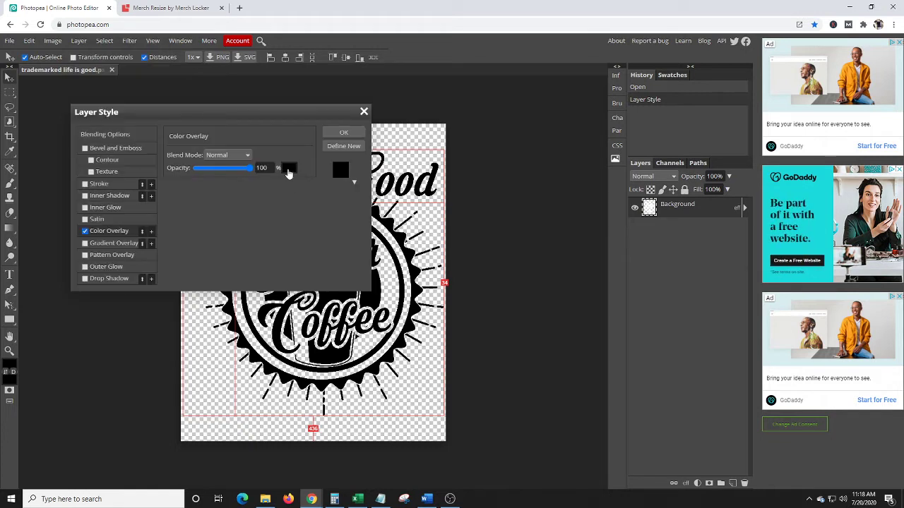
left_click(289, 168)
left_click(364, 294)
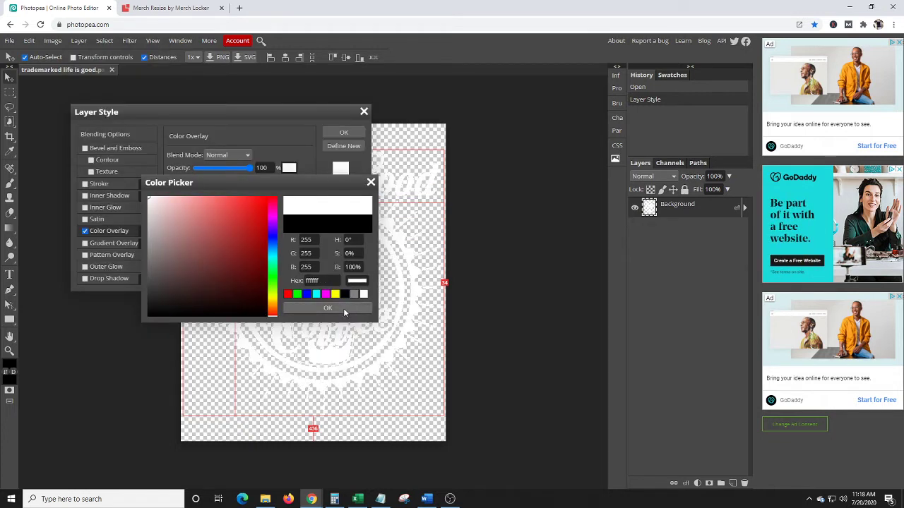
left_click(328, 308)
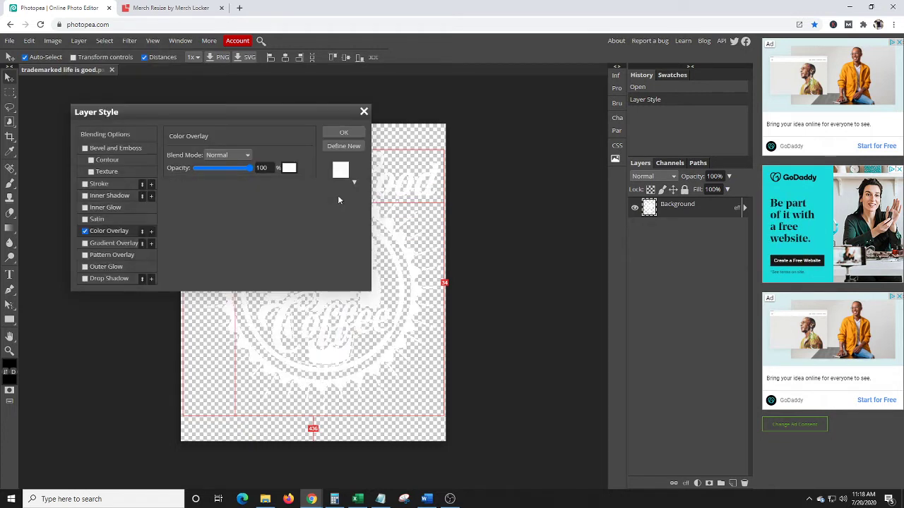
left_click(343, 133)
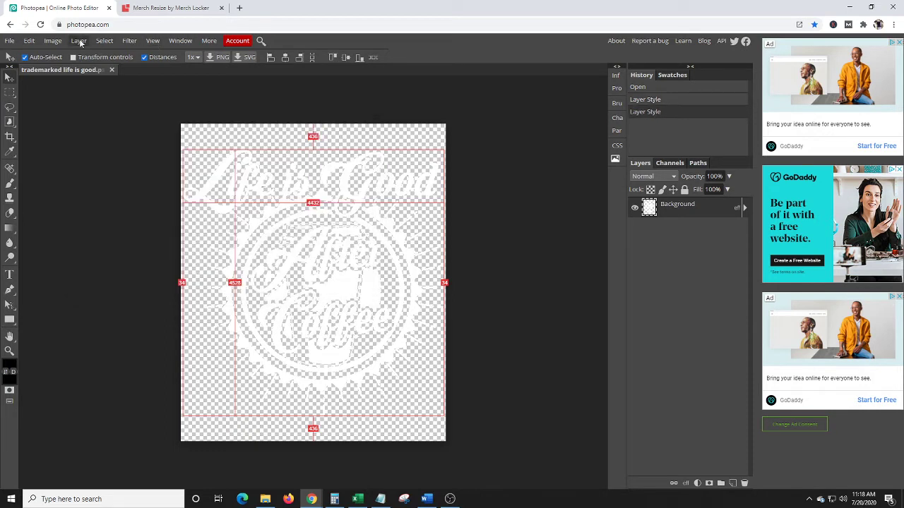
left_click(78, 42)
mouse_move(94, 116)
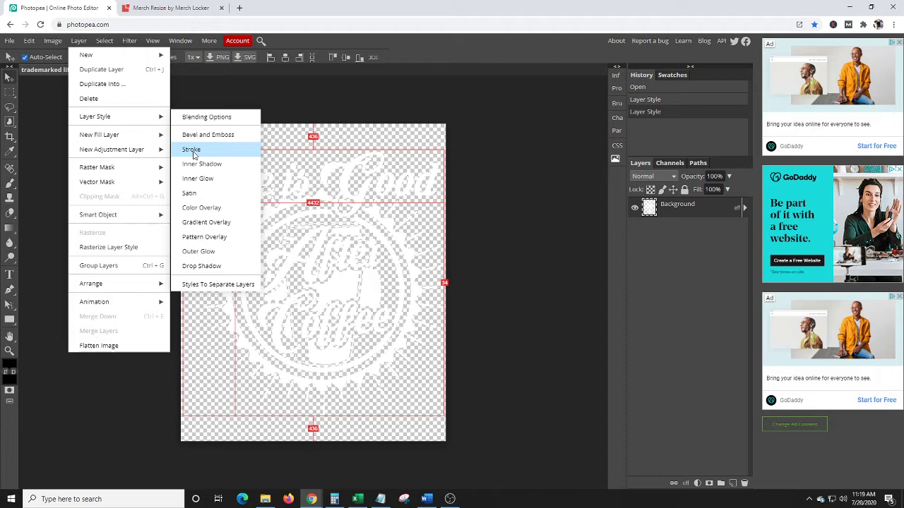
Add a 30 px black Stroke positioned outside the artwork's edges
left_click(195, 151)
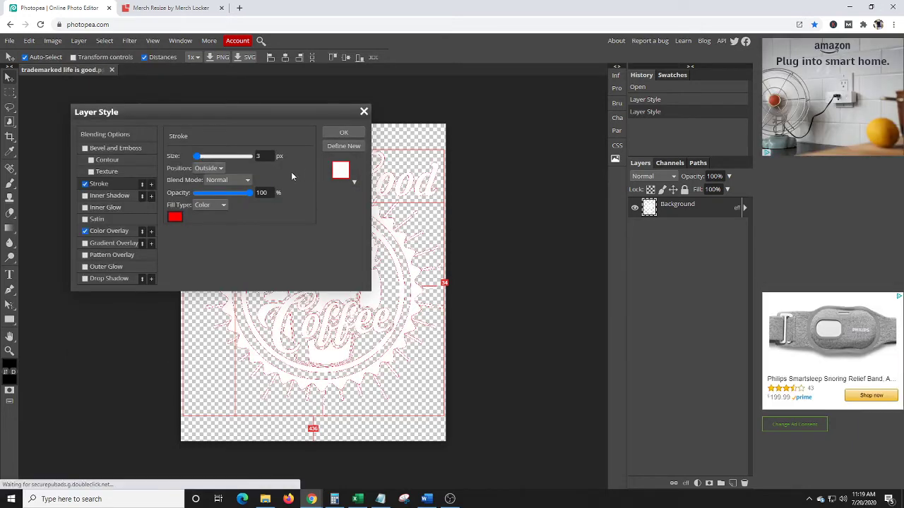
left_click(174, 219)
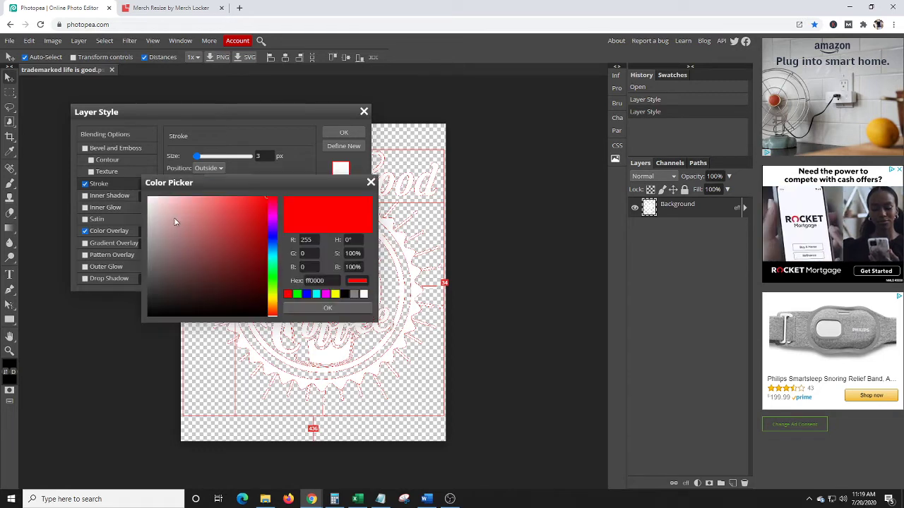
left_click(344, 294)
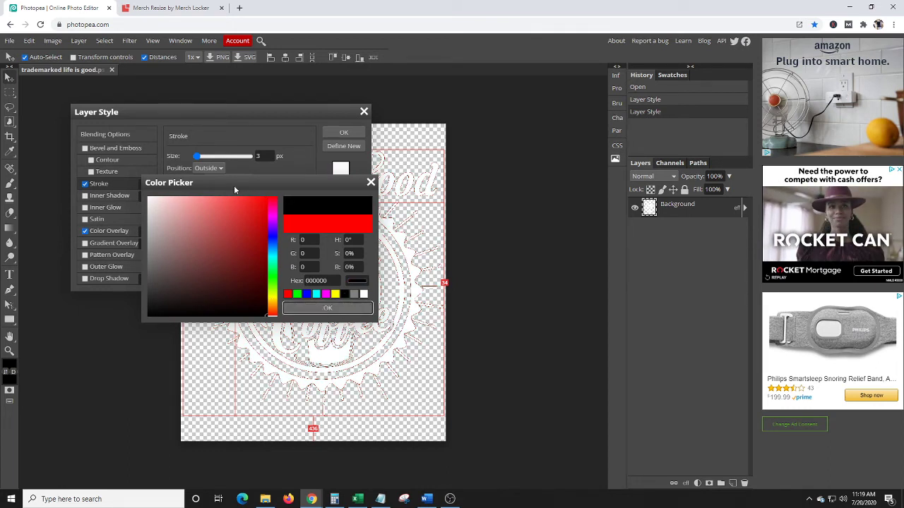
key("Return")
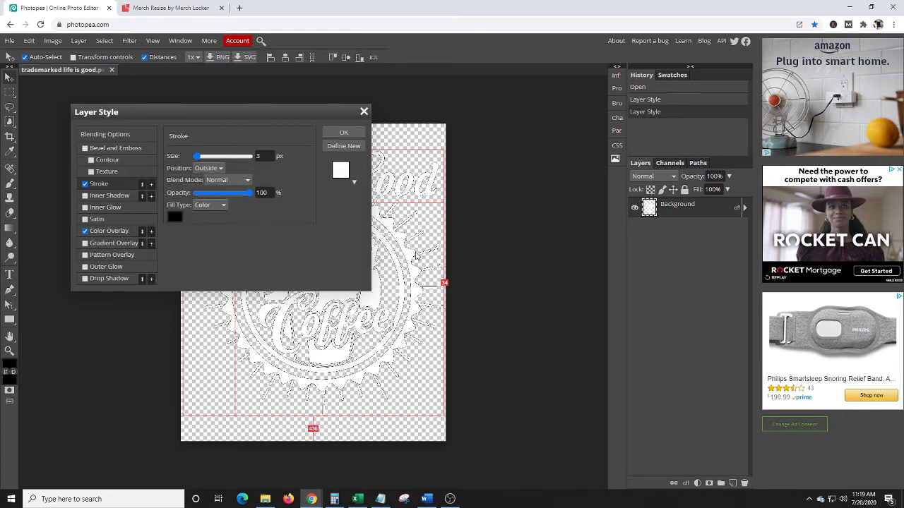
left_click(204, 157)
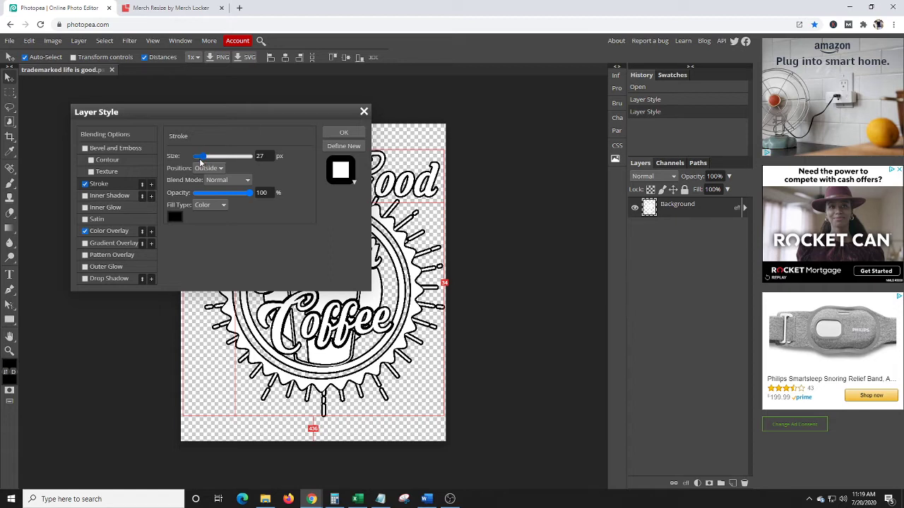
left_click(264, 156)
double_click(262, 156)
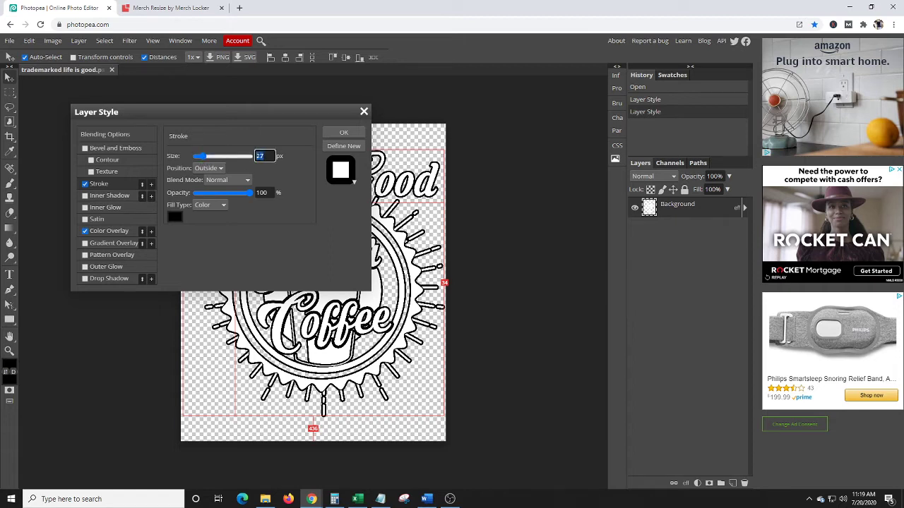
type("30")
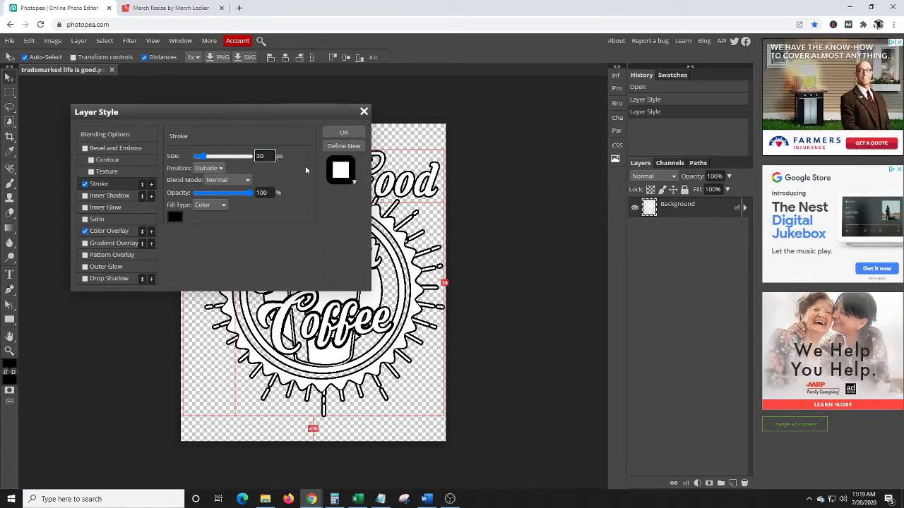
left_click(348, 134)
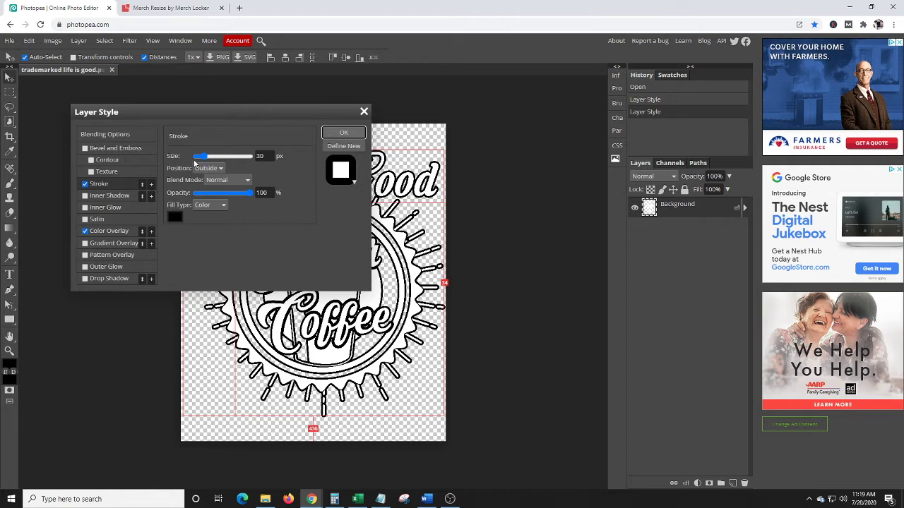
key("Return")
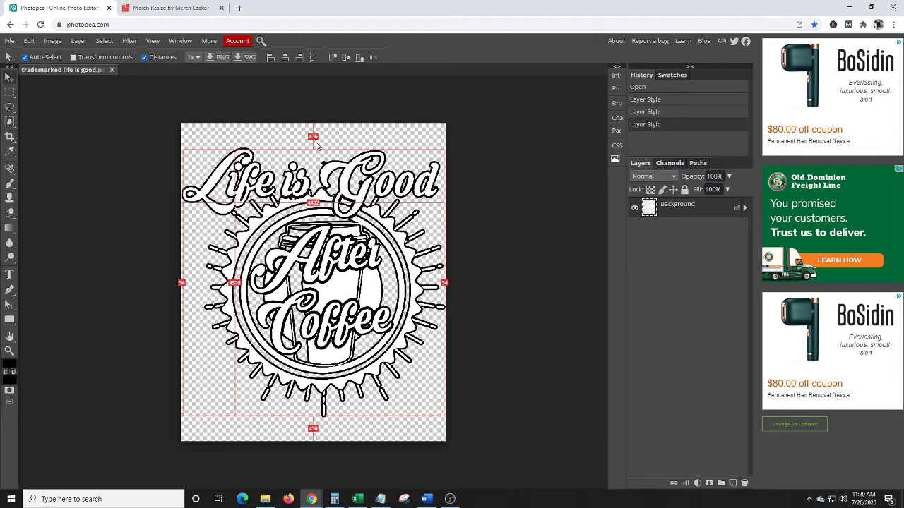
Nudge the outlined artwork upward twice with Shift+Up
key("shift+Up")
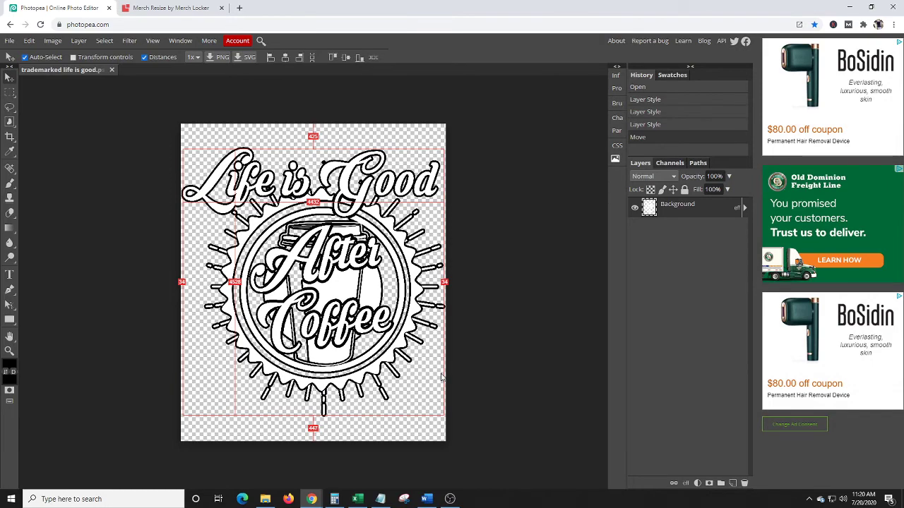
key("shift+Up")
key("shift+Up")
key("shift+Up")
key("shift+Up")
key("shift+Up")
key("shift+Up")
key("shift+Up")
key("shift+Up")
key("shift+Up")
key("shift+Up")
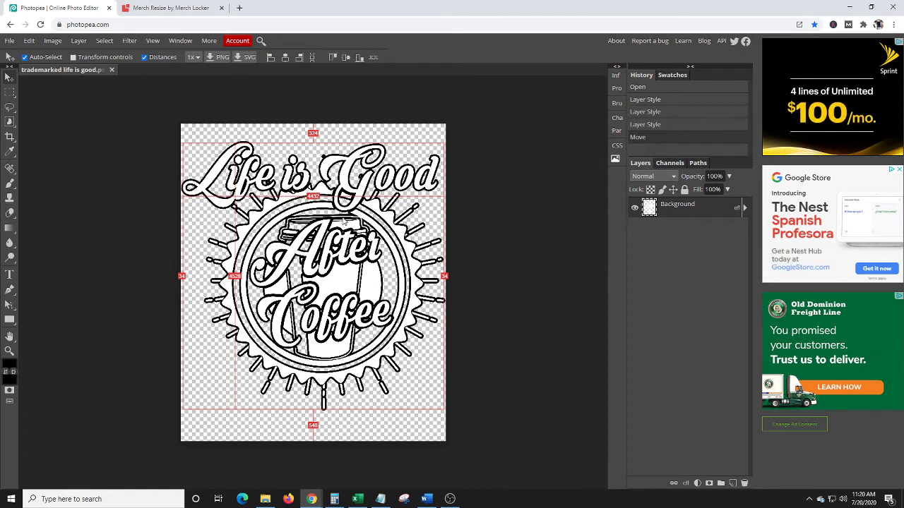
Export the outlined design as a PNG download, then reopen the Layer menu
double_click(61, 70)
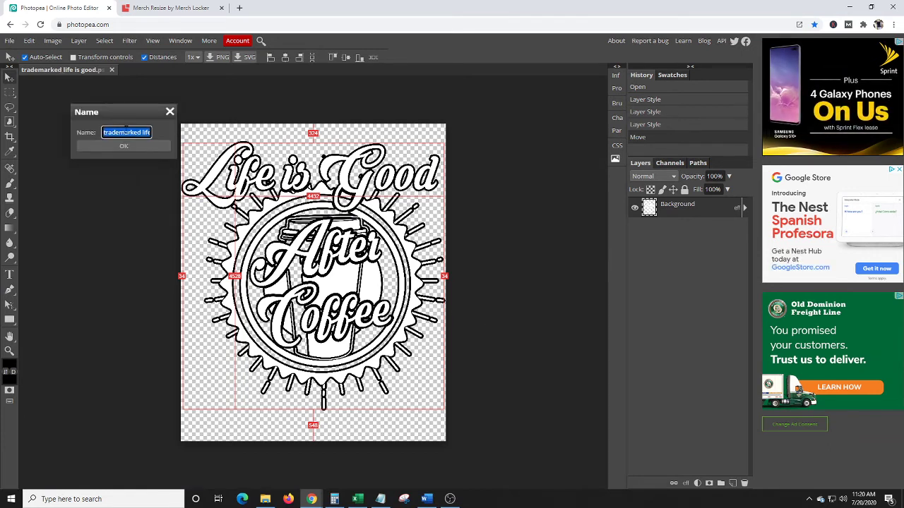
left_click(169, 112)
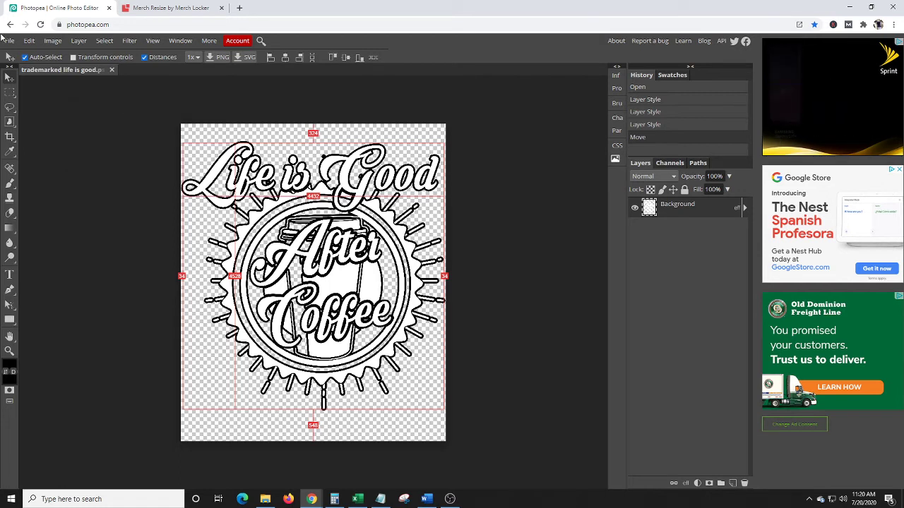
left_click(9, 41)
mouse_move(27, 179)
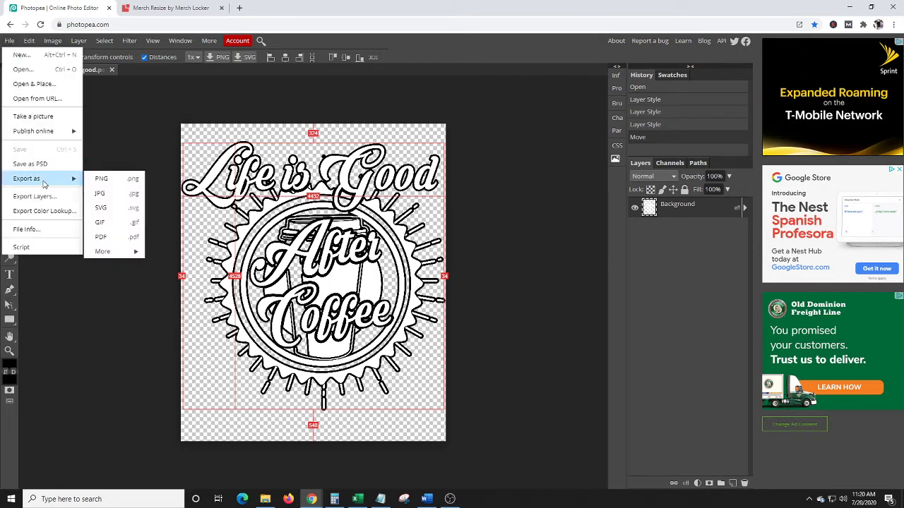
left_click(111, 178)
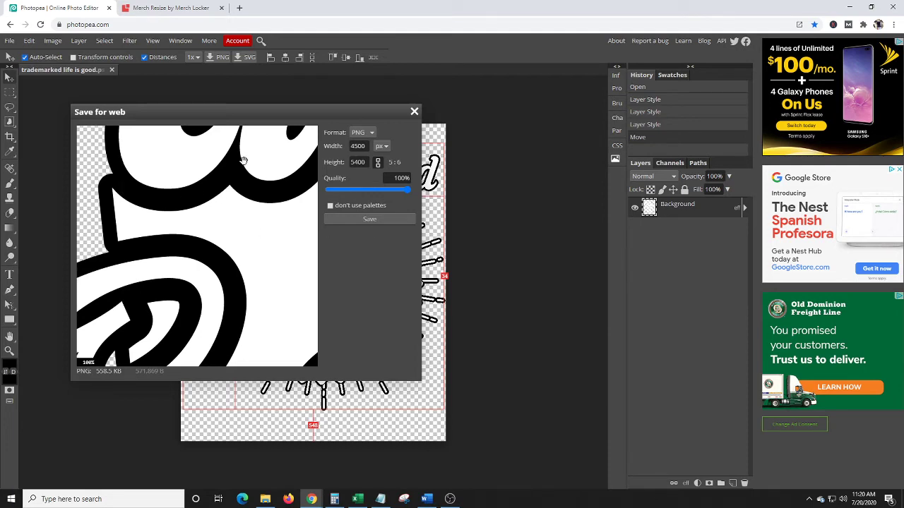
left_click(369, 219)
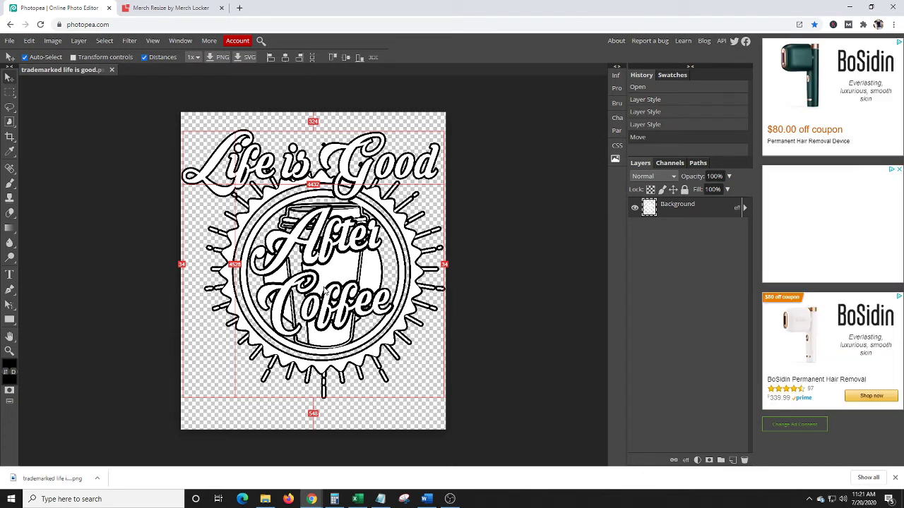
left_click(78, 40)
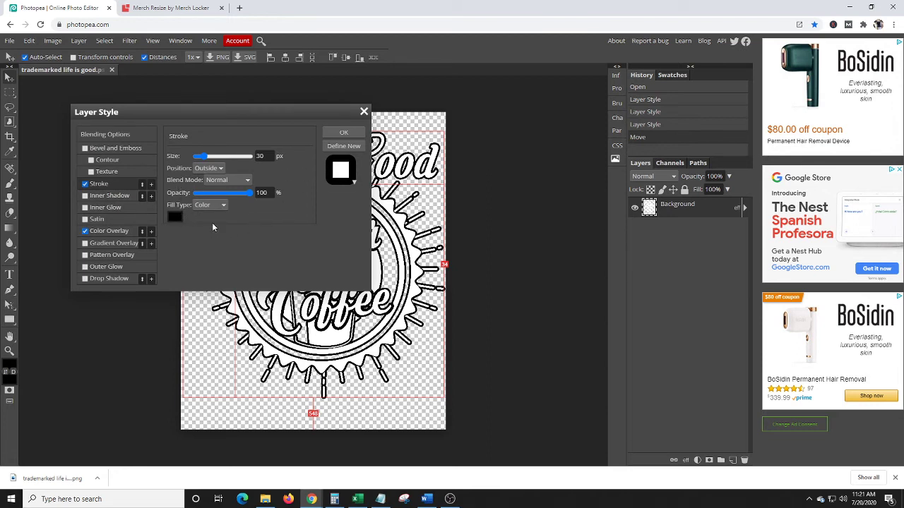
Preview red, blue and magenta outline colours, then cancel to keep the stroke black
left_click(174, 218)
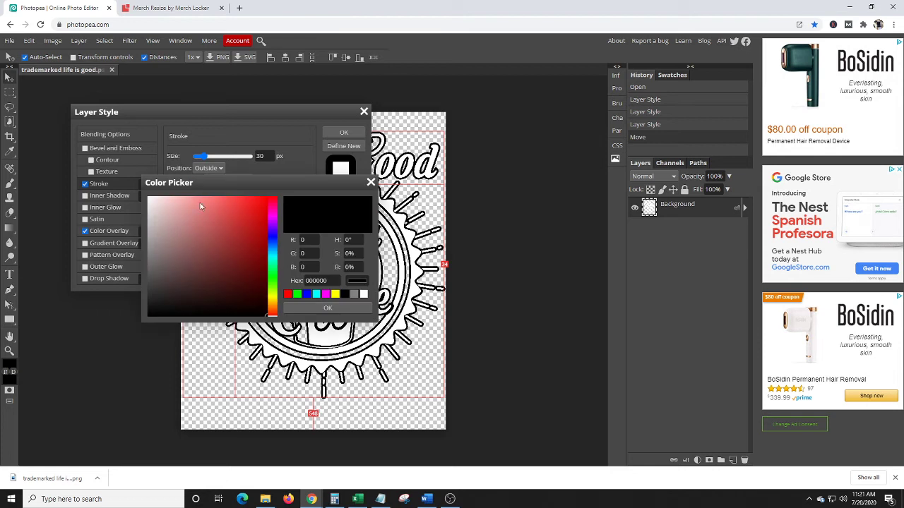
left_click(287, 295)
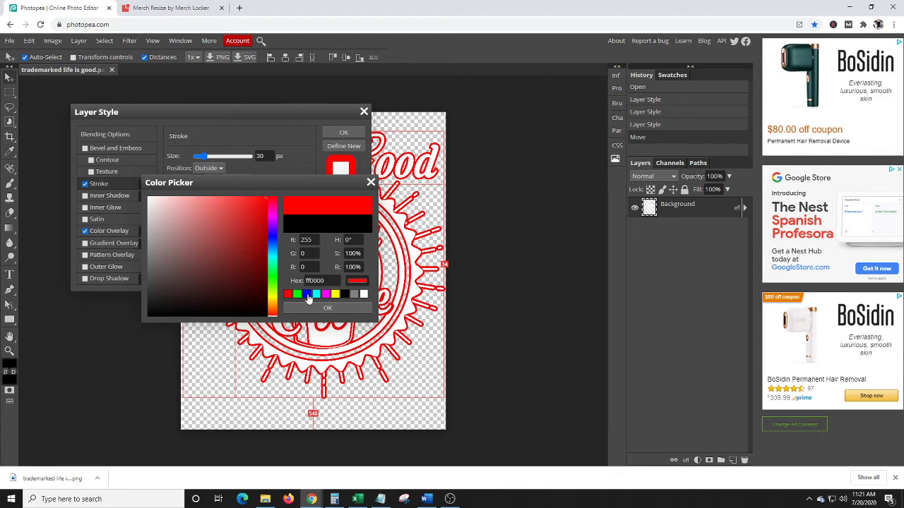
left_click(307, 295)
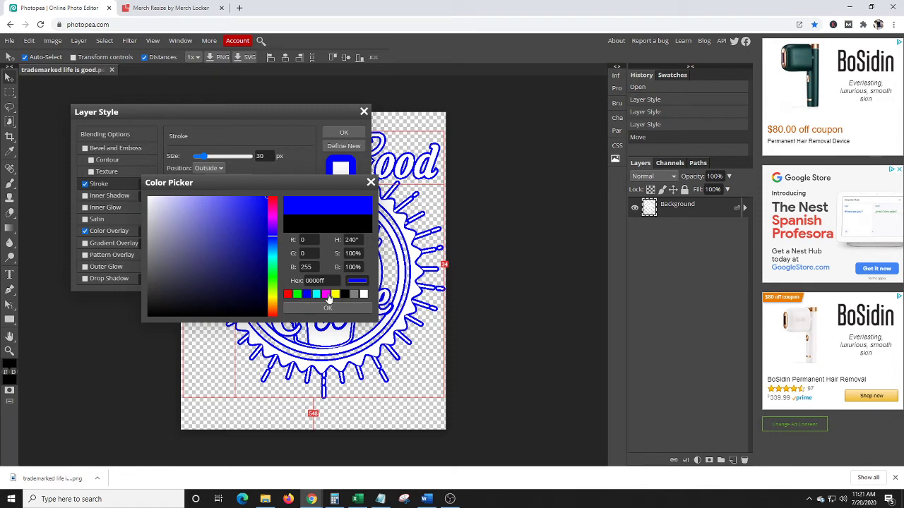
left_click(327, 294)
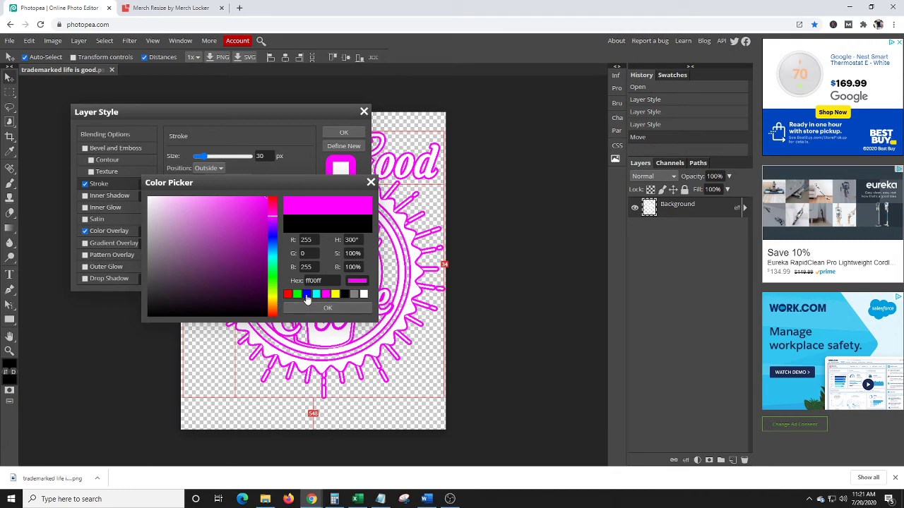
left_click(306, 295)
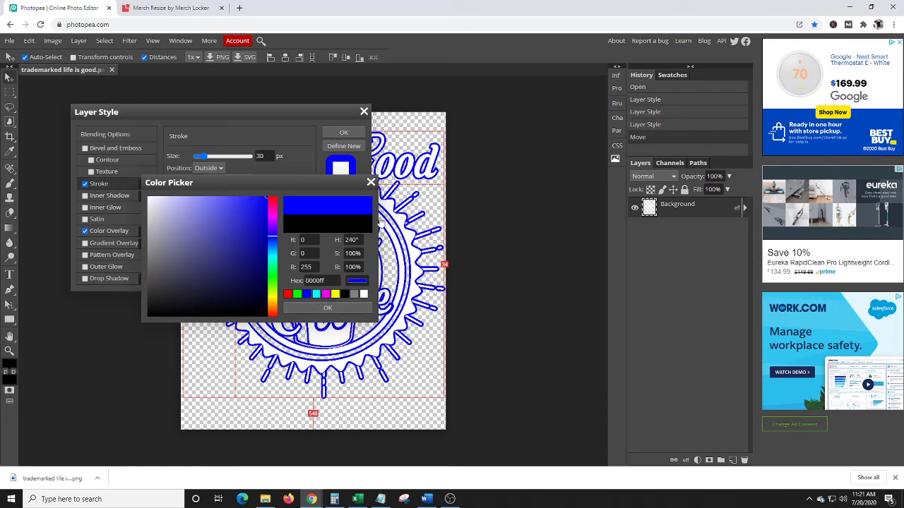
key("ctrl+z")
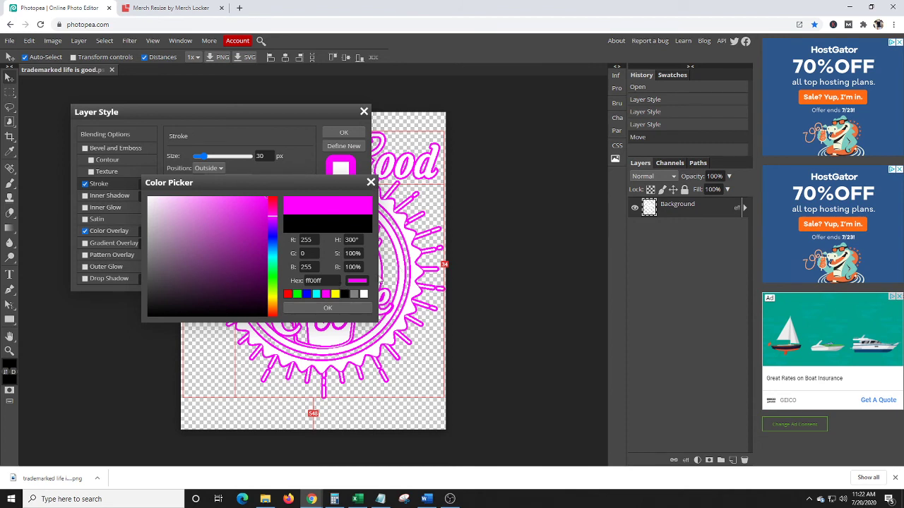
key("Escape")
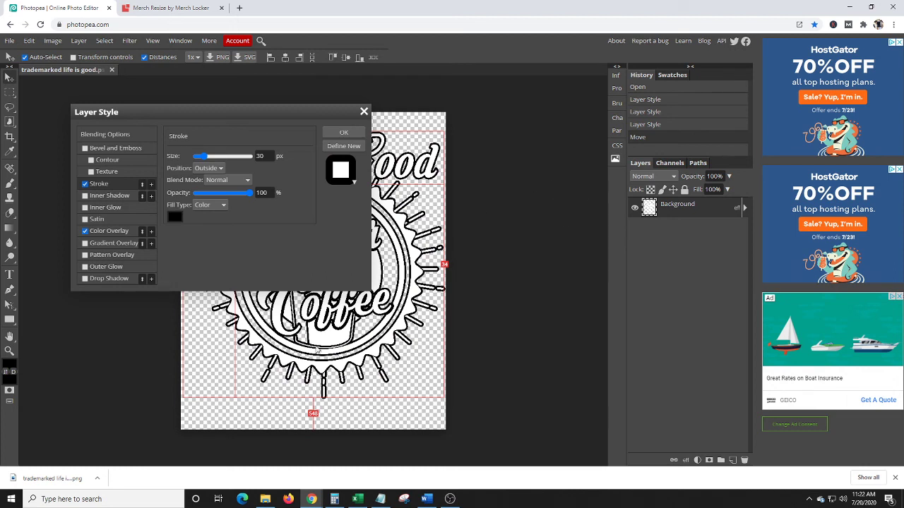
key("Return")
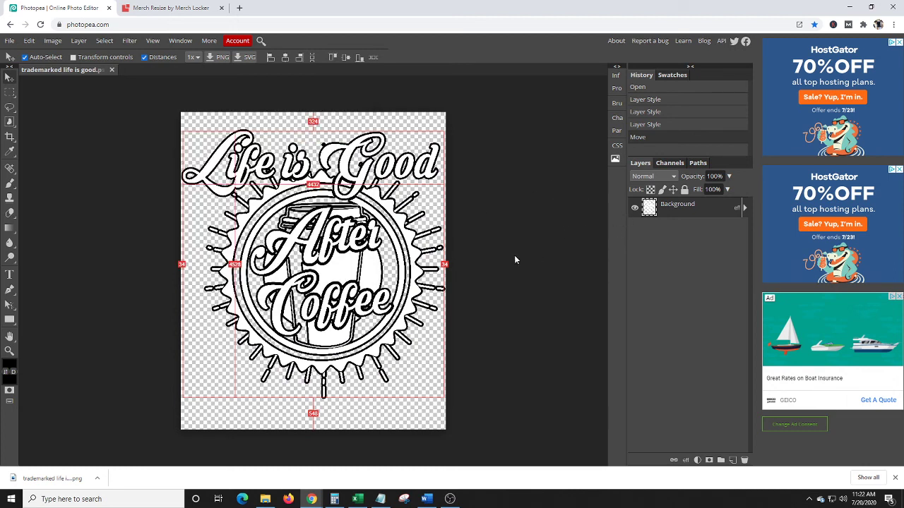